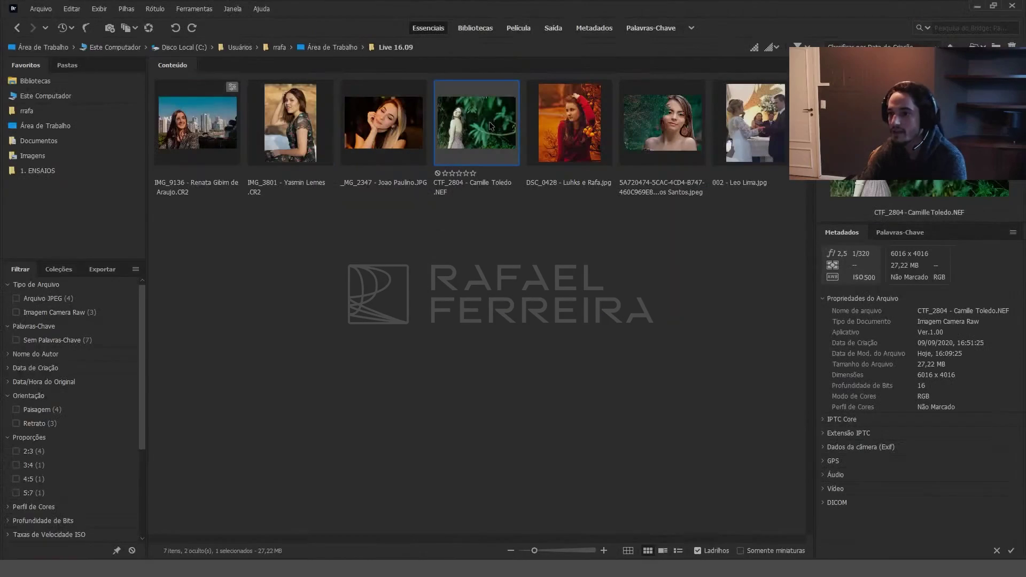
Open the CTF_2804 NEF portrait from Bridge's Live 16.09 folder in Camera Raw.
{"action": "double_click", "coordinate": [491, 126]}
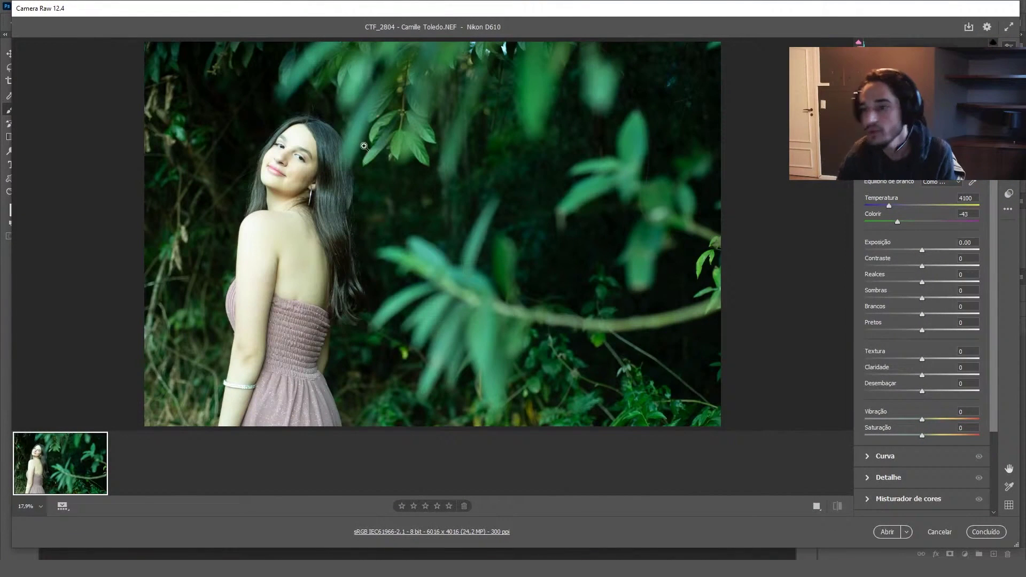
Zoom to about 100% on the girl's face and pan across her face and hair.
{"action": "left_click_drag", "start_coordinate": [493, 11], "coordinate": [509, 11]}
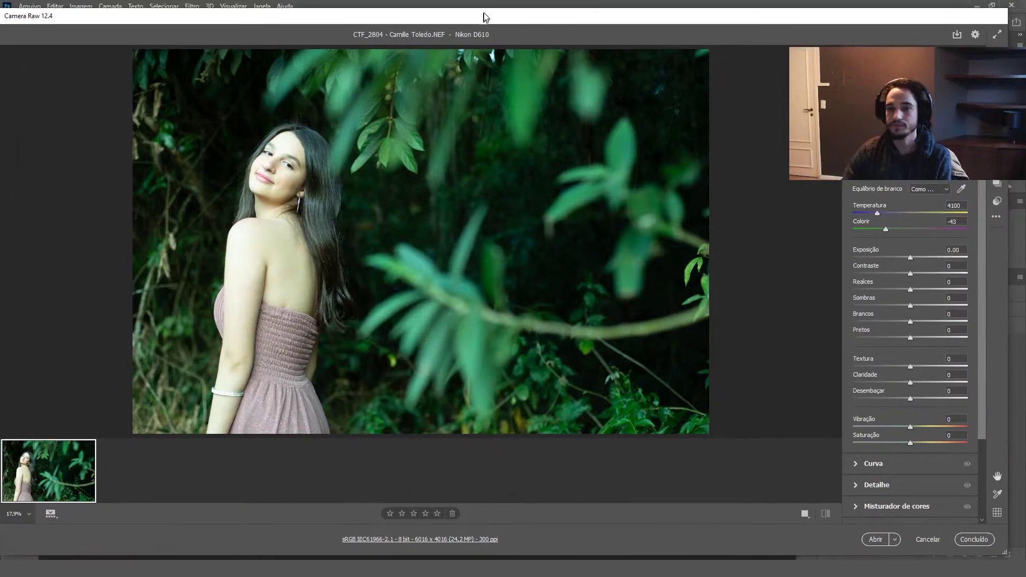
{"action": "left_click_drag", "start_coordinate": [418, 108], "coordinate": [464, 162]}
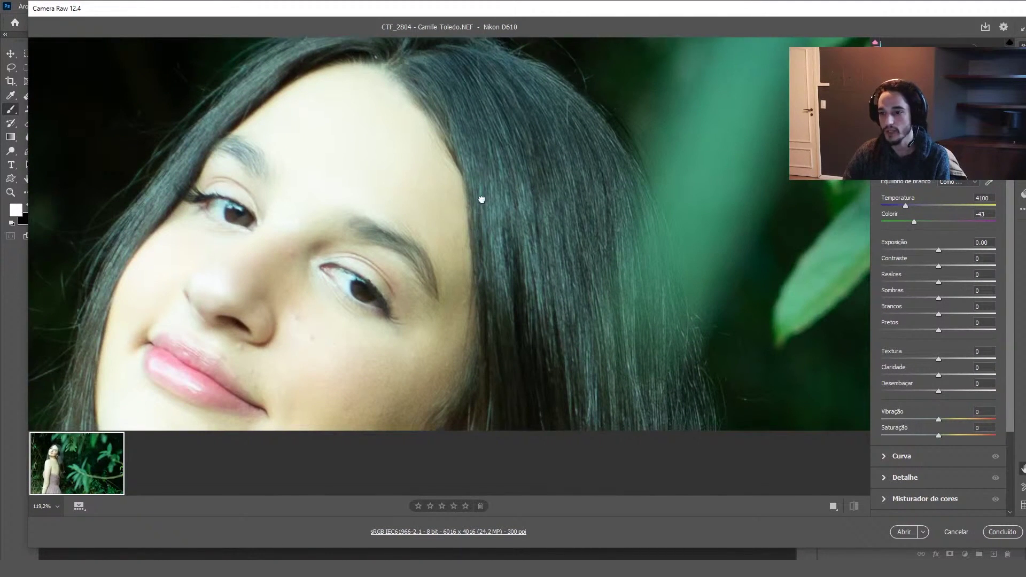
{"action": "left_click_drag", "start_coordinate": [483, 214], "coordinate": [457, 147]}
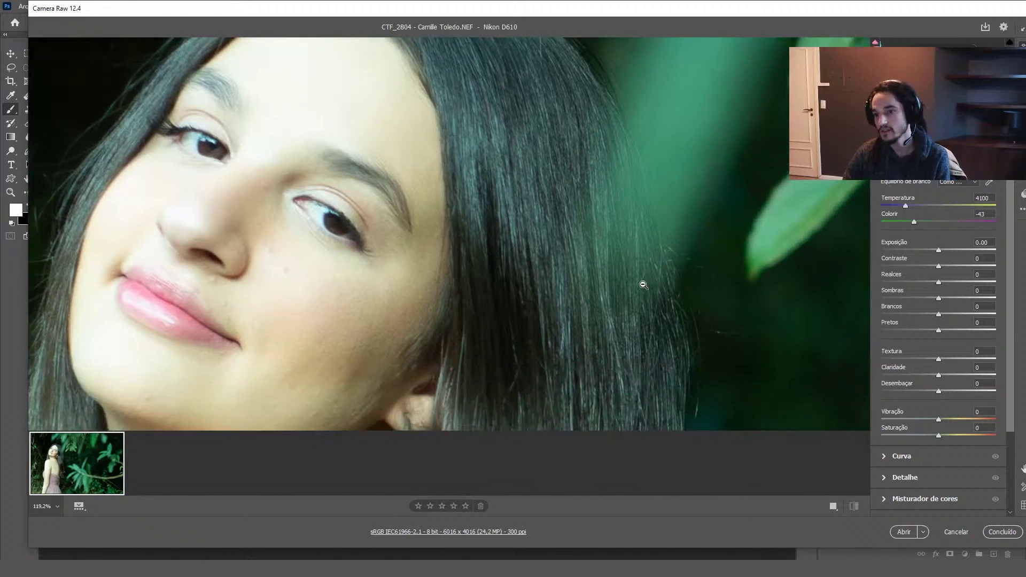
{"action": "scroll", "coordinate": [571, 294], "scroll_direction": "down", "scroll_amount": 2}
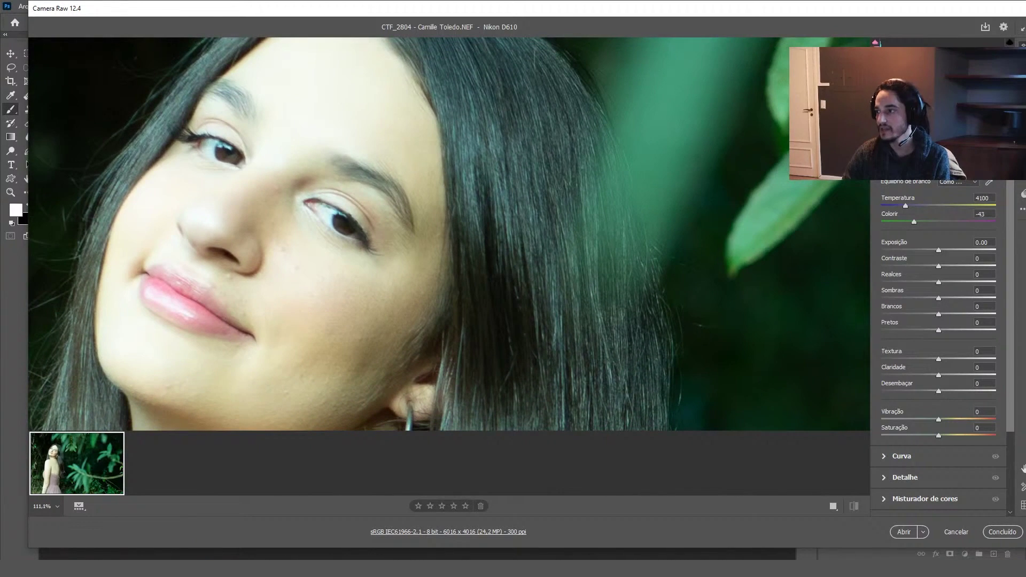
{"action": "left_click_drag", "start_coordinate": [506, 168], "coordinate": [513, 176]}
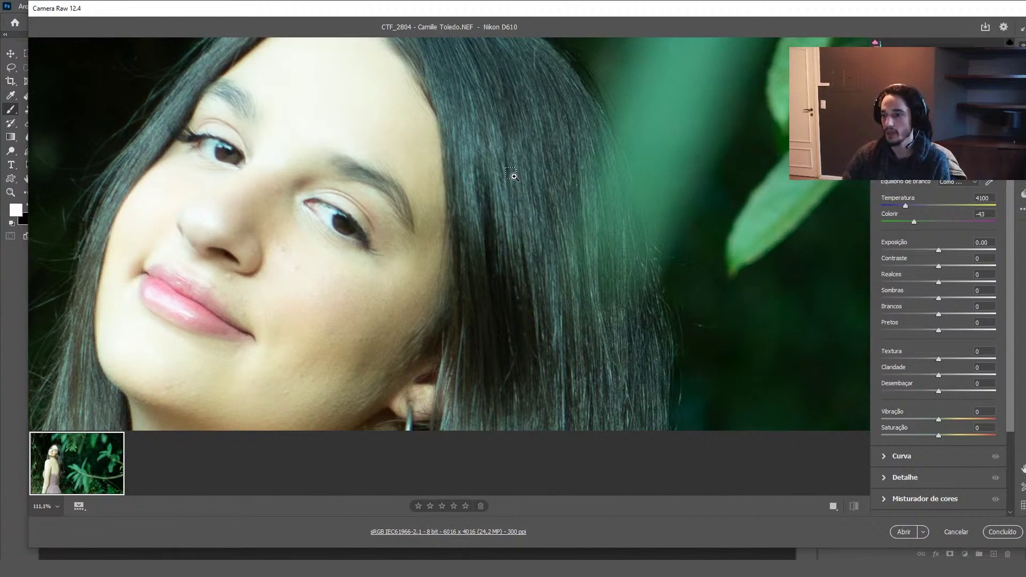
{"action": "key", "text": "ctrl+0"}
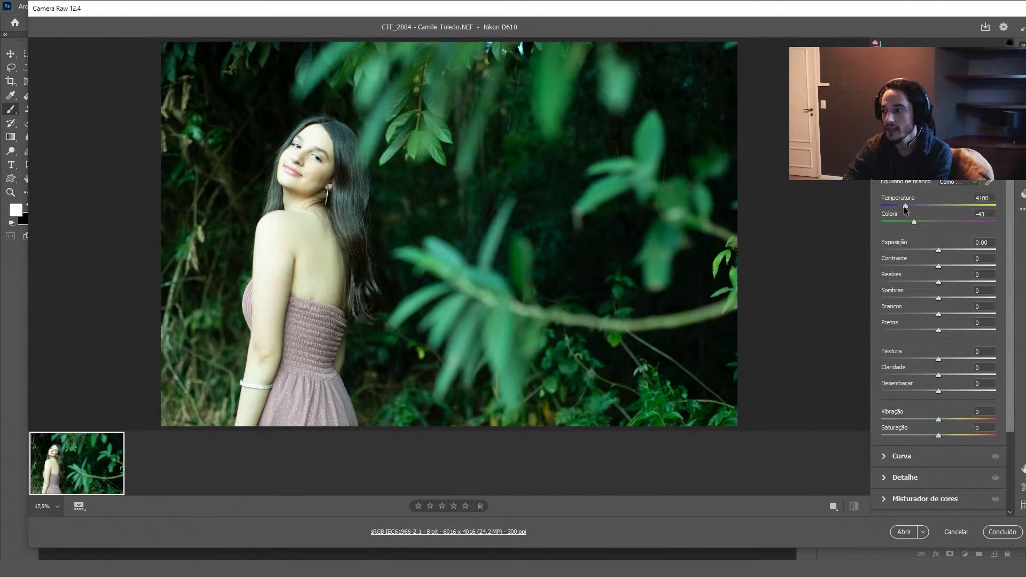
Set Temperature to 5450, Tint to -8 and Exposure to -0.85 in Basic.
{"action": "left_click_drag", "start_coordinate": [903, 206], "coordinate": [914, 207]}
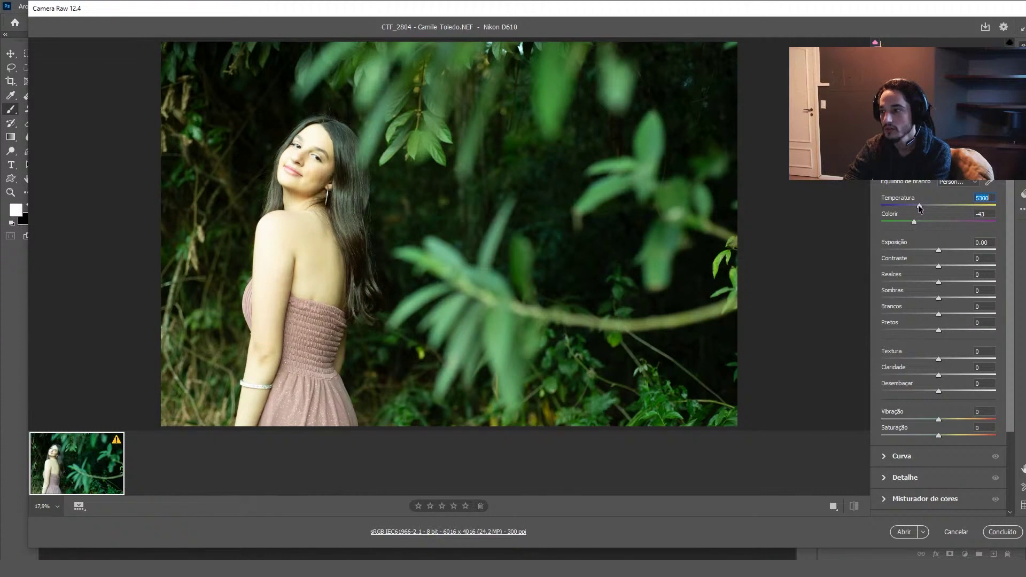
{"action": "left_click_drag", "start_coordinate": [917, 204], "coordinate": [919, 205]}
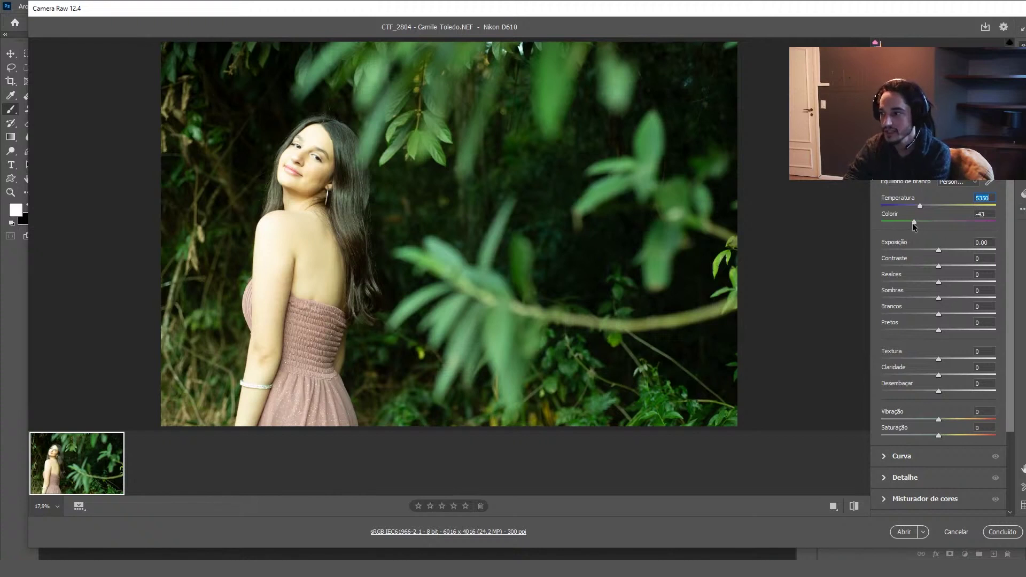
{"action": "left_click_drag", "start_coordinate": [913, 223], "coordinate": [922, 221]}
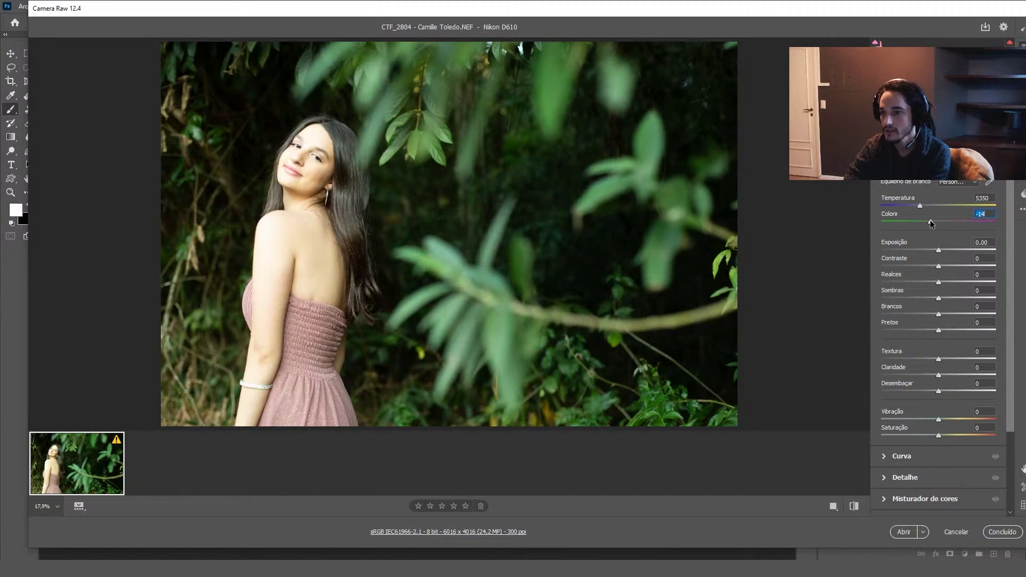
{"action": "left_click_drag", "start_coordinate": [931, 223], "coordinate": [935, 220]}
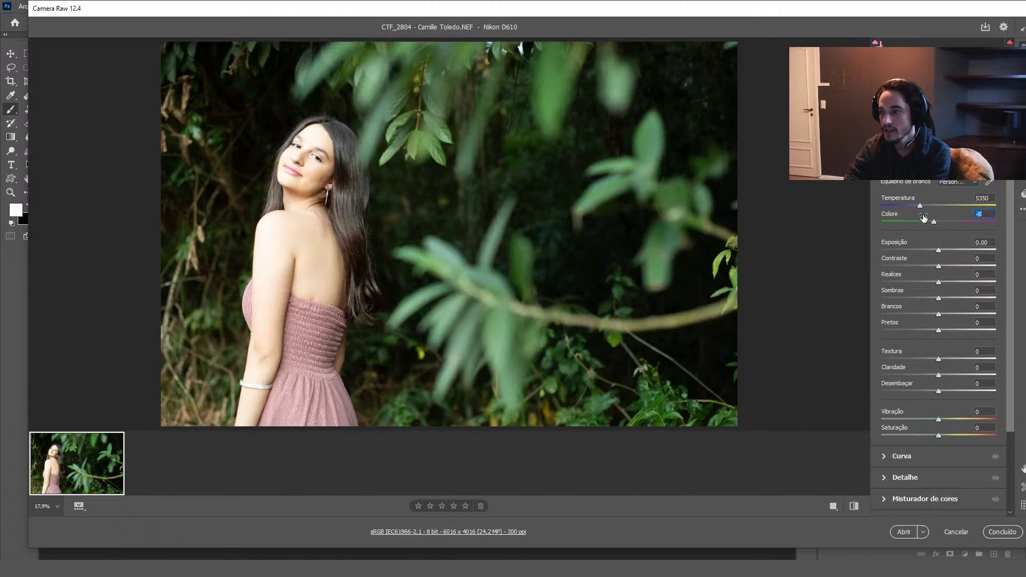
{"action": "left_click_drag", "start_coordinate": [919, 205], "coordinate": [921, 205]}
{"action": "left_click_drag", "start_coordinate": [938, 250], "coordinate": [929, 250]}
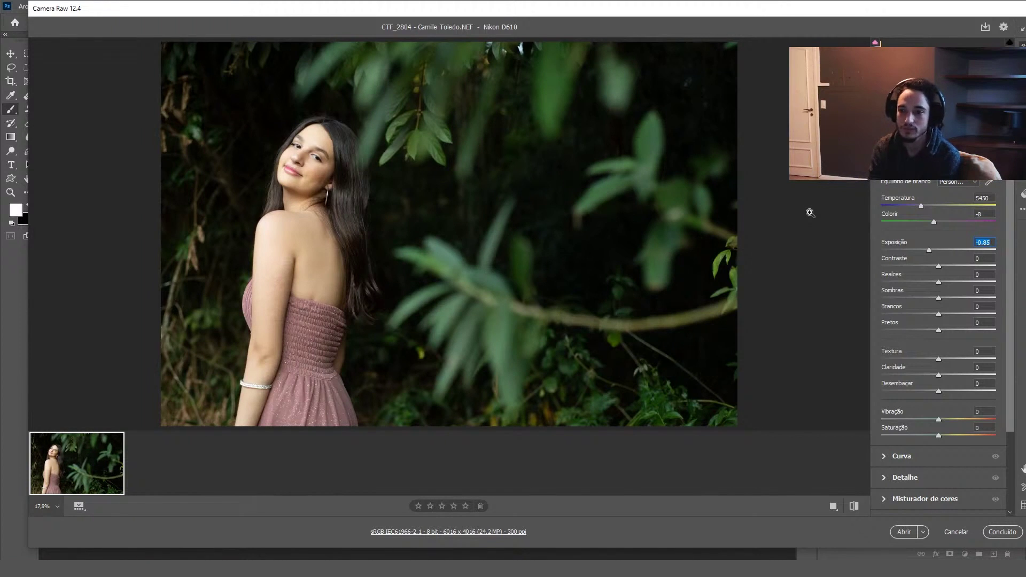
{"action": "left_click", "coordinate": [384, 187]}
{"action": "left_click_drag", "start_coordinate": [385, 187], "coordinate": [459, 299]}
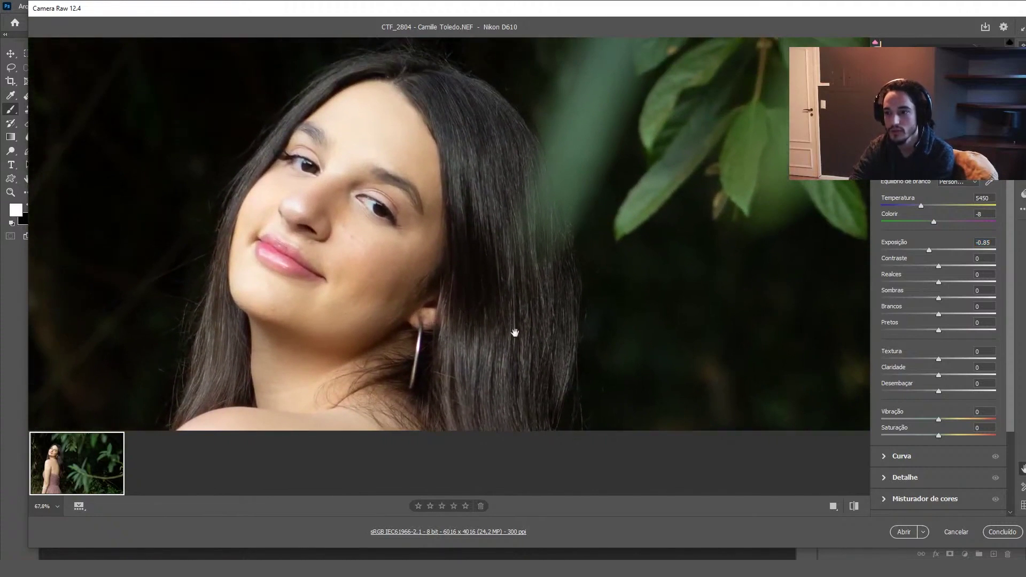
{"action": "left_click_drag", "start_coordinate": [514, 333], "coordinate": [490, 235]}
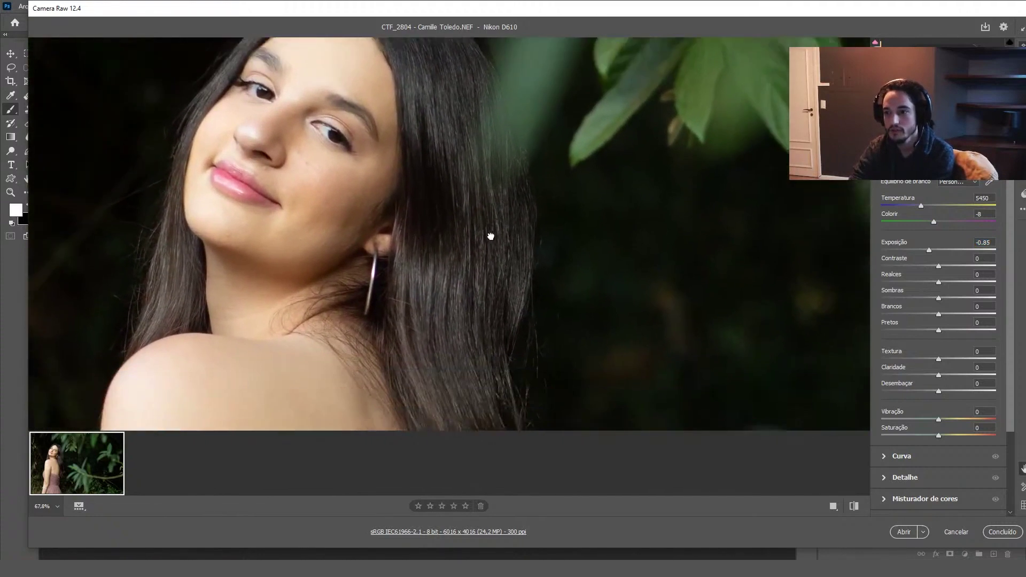
{"action": "mouse_move", "coordinate": [490, 336]}
{"action": "left_mouse_down"}
{"action": "mouse_move", "coordinate": [458, 257]}
{"action": "mouse_move", "coordinate": [597, 170]}
{"action": "mouse_move", "coordinate": [408, 202]}
{"action": "mouse_move", "coordinate": [423, 151]}
{"action": "left_mouse_up"}
{"action": "left_click_drag", "start_coordinate": [442, 199], "coordinate": [382, 357]}
{"action": "left_click_drag", "start_coordinate": [403, 134], "coordinate": [403, 277]}
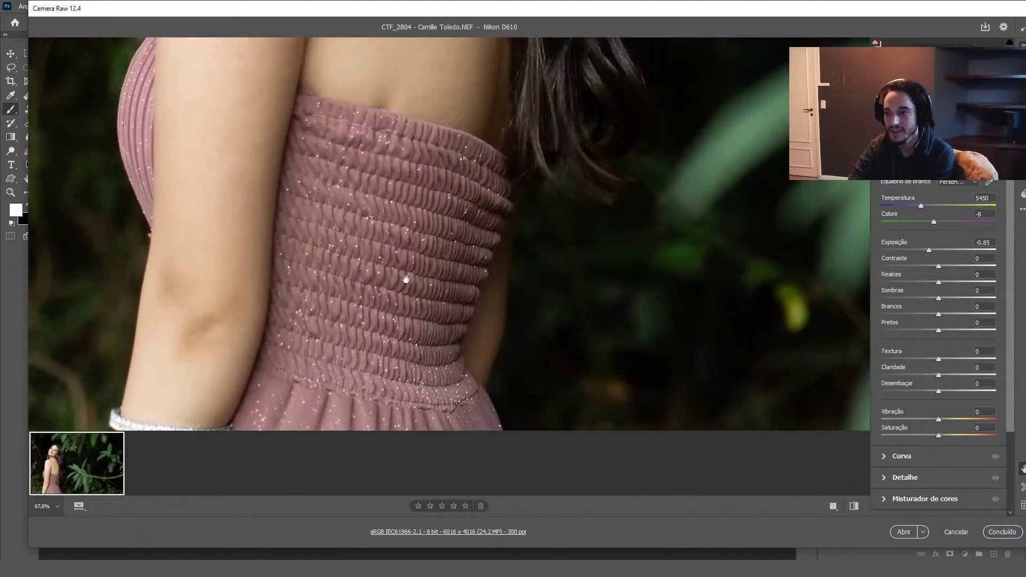
{"action": "left_click_drag", "start_coordinate": [371, 189], "coordinate": [371, 304]}
{"action": "left_click_drag", "start_coordinate": [380, 139], "coordinate": [380, 300]}
{"action": "left_click_drag", "start_coordinate": [381, 113], "coordinate": [385, 355]}
{"action": "left_click", "coordinate": [490, 348]}
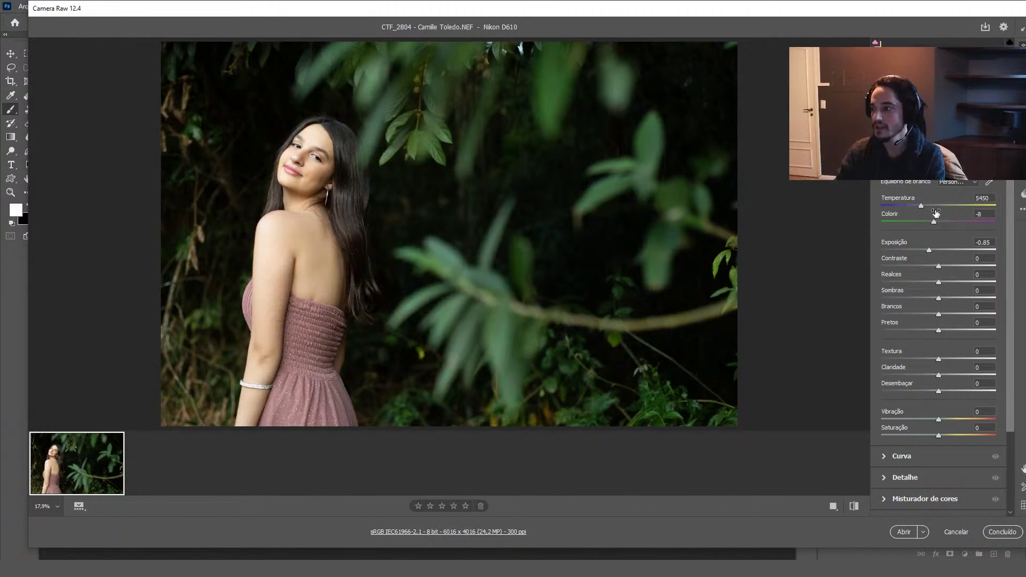
Set Temperature 6000, Contrast +14, Shadows +52, Blacks -13, Clarity +7, and lower Highlights.
{"action": "left_click_drag", "start_coordinate": [920, 205], "coordinate": [926, 205]}
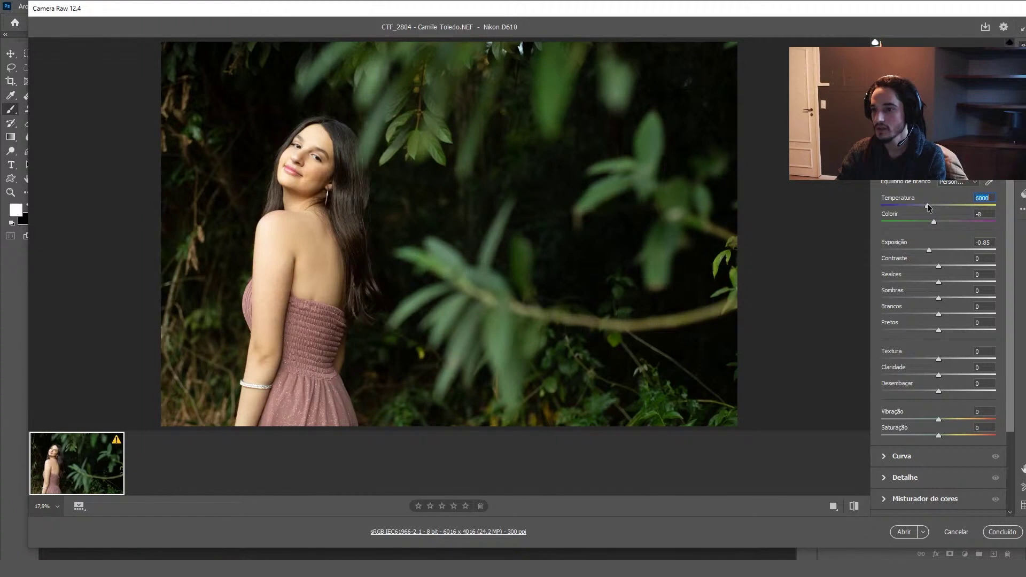
{"action": "left_click_drag", "start_coordinate": [938, 265], "coordinate": [946, 264]}
{"action": "mouse_move", "coordinate": [939, 300]}
{"action": "left_mouse_down"}
{"action": "mouse_move", "coordinate": [991, 299]}
{"action": "mouse_move", "coordinate": [968, 294]}
{"action": "left_mouse_up"}
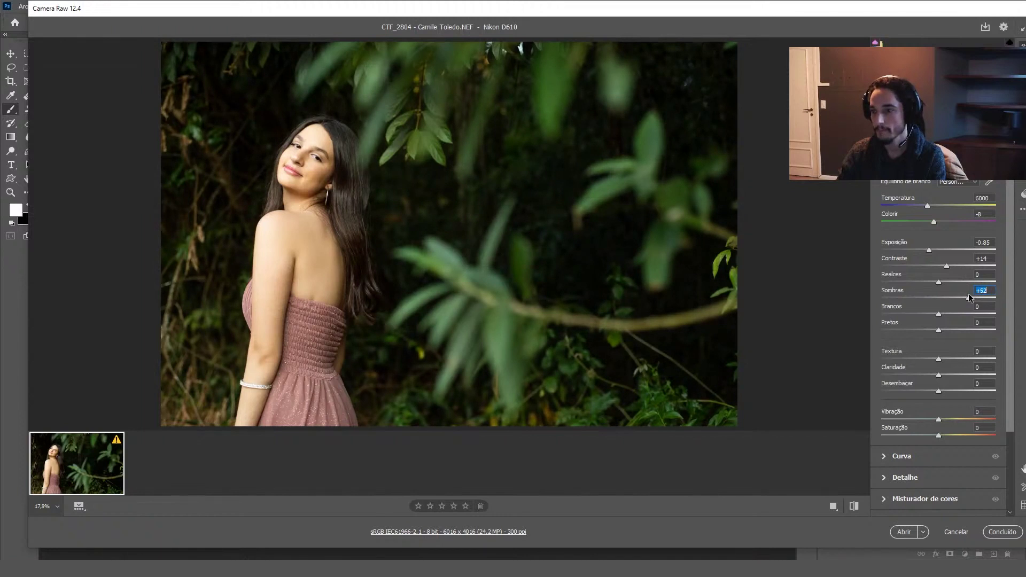
{"action": "left_click_drag", "start_coordinate": [938, 330], "coordinate": [930, 328]}
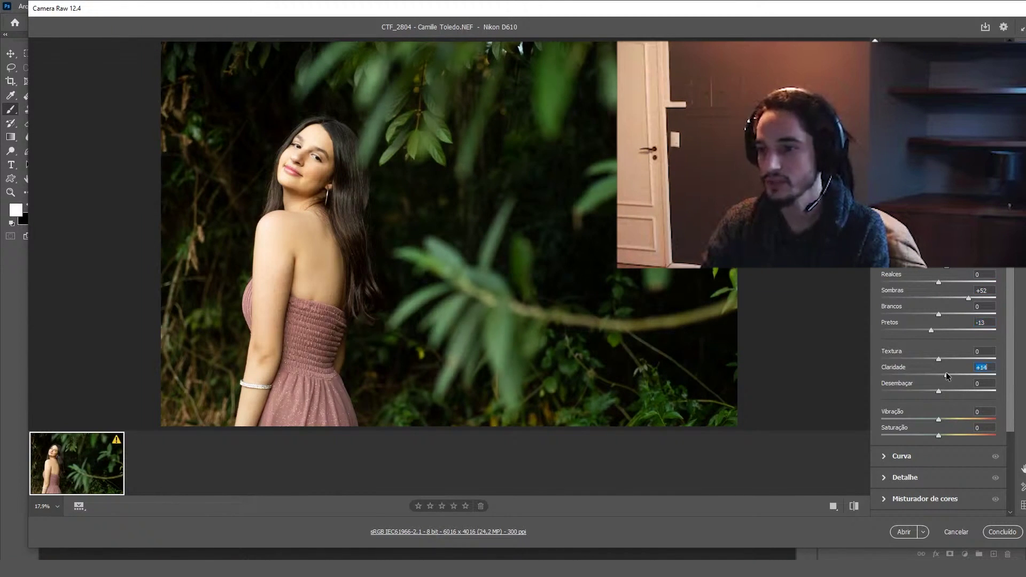
{"action": "left_click_drag", "start_coordinate": [948, 377], "coordinate": [943, 377]}
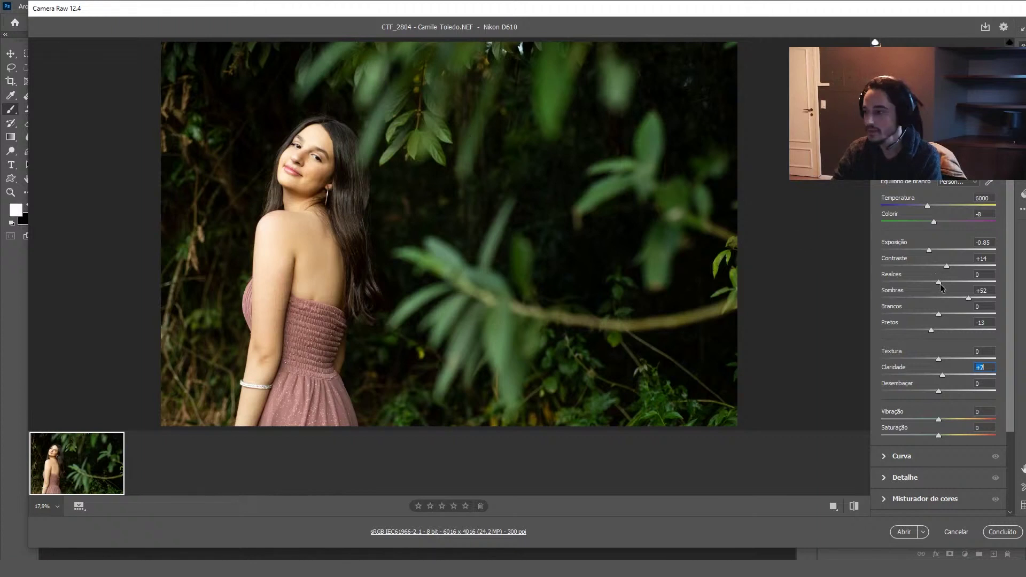
{"action": "left_click_drag", "start_coordinate": [940, 284], "coordinate": [929, 282]}
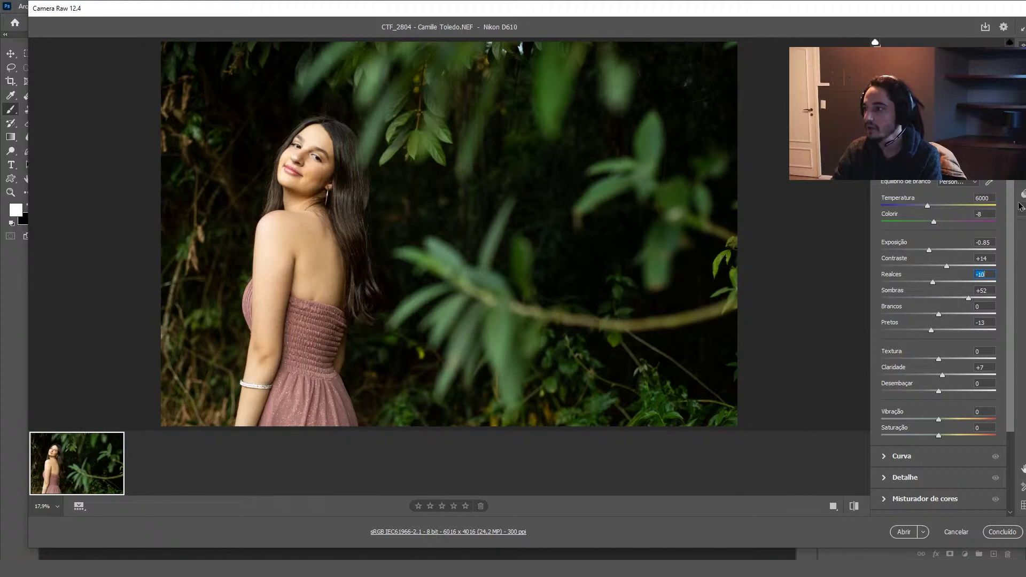
{"action": "left_click_drag", "start_coordinate": [924, 8], "coordinate": [875, 8]}
In Calibration, set Green Primary Hue +30, Red Primary Saturation +7, Green Saturation -2, and adjust Blue Hue.
{"action": "scroll", "coordinate": [916, 351], "scroll_direction": "down", "scroll_amount": 3}
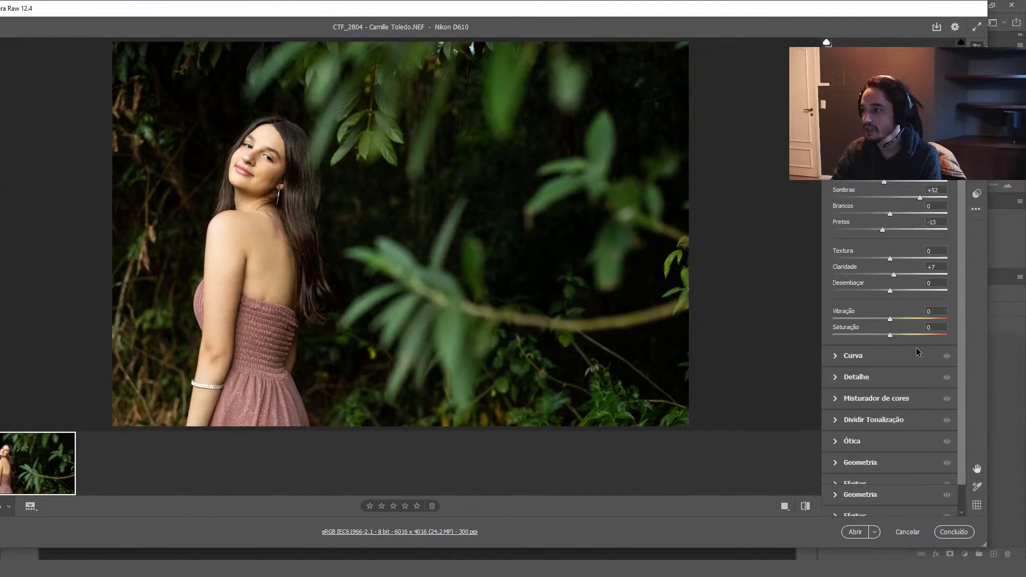
{"action": "left_click", "coordinate": [879, 504]}
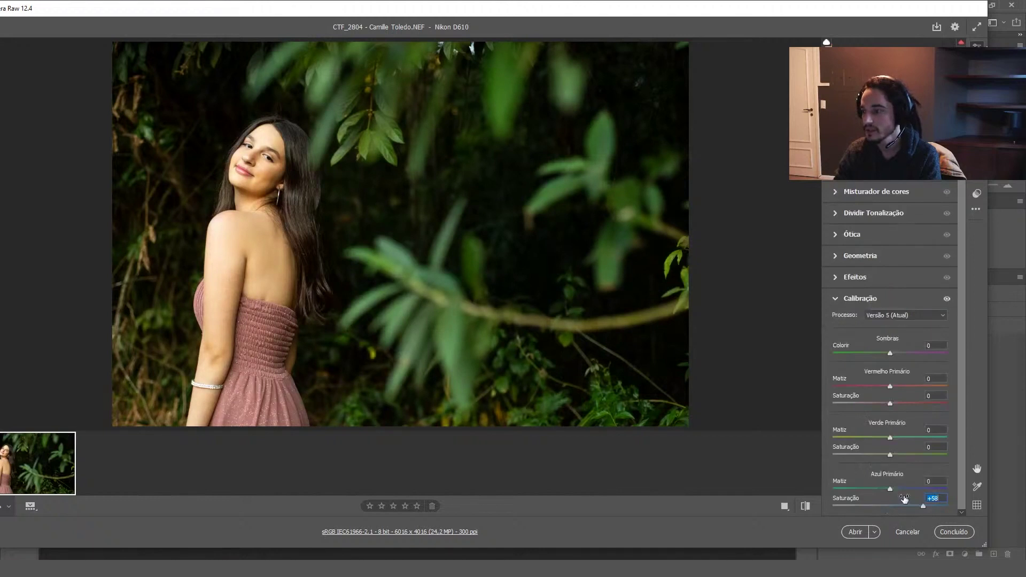
{"action": "left_click_drag", "start_coordinate": [890, 489], "coordinate": [878, 494]}
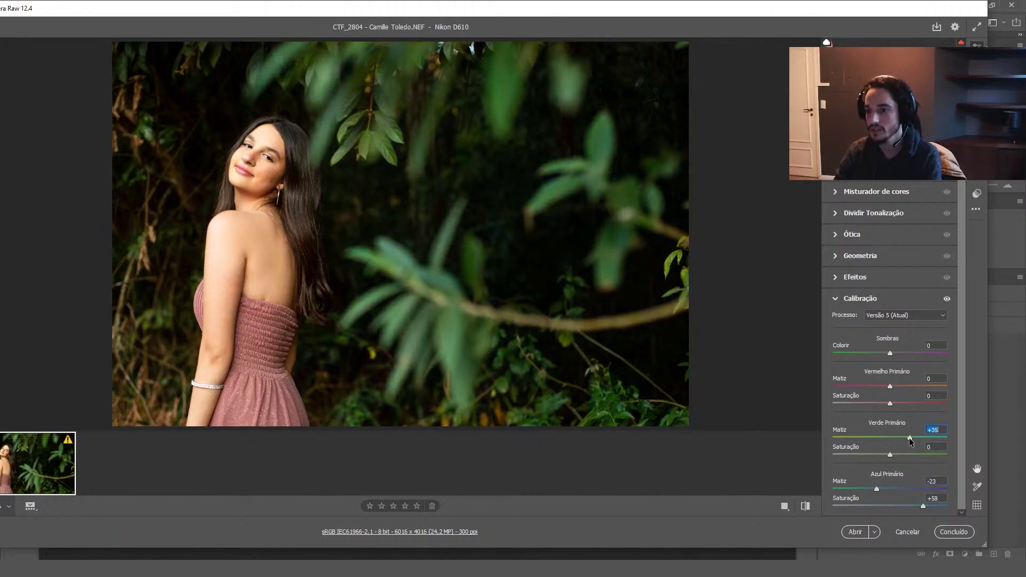
{"action": "left_click_drag", "start_coordinate": [907, 438], "coordinate": [907, 438]}
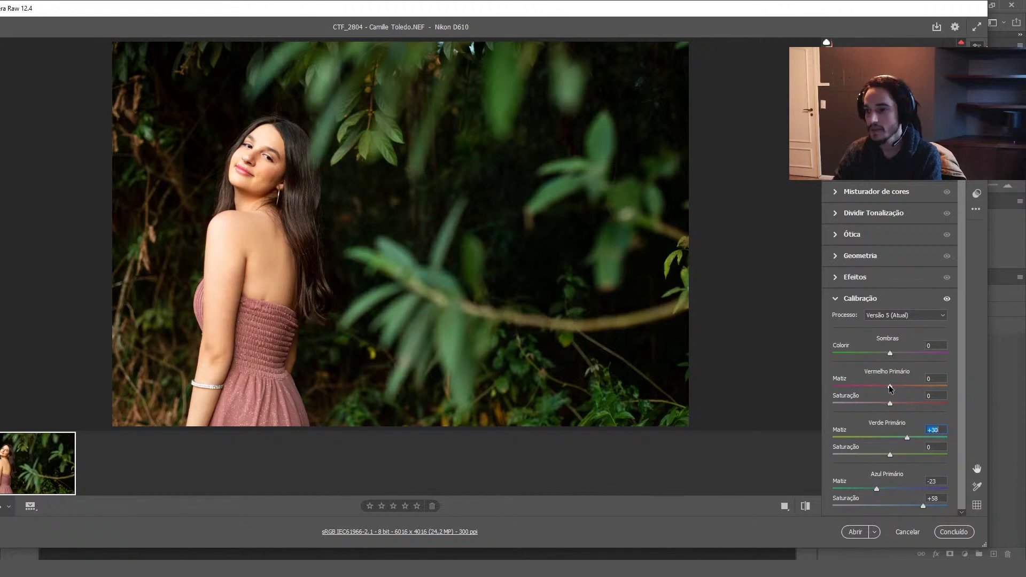
{"action": "left_click_drag", "start_coordinate": [890, 386], "coordinate": [895, 386]}
{"action": "left_click_drag", "start_coordinate": [889, 455], "coordinate": [887, 456]}
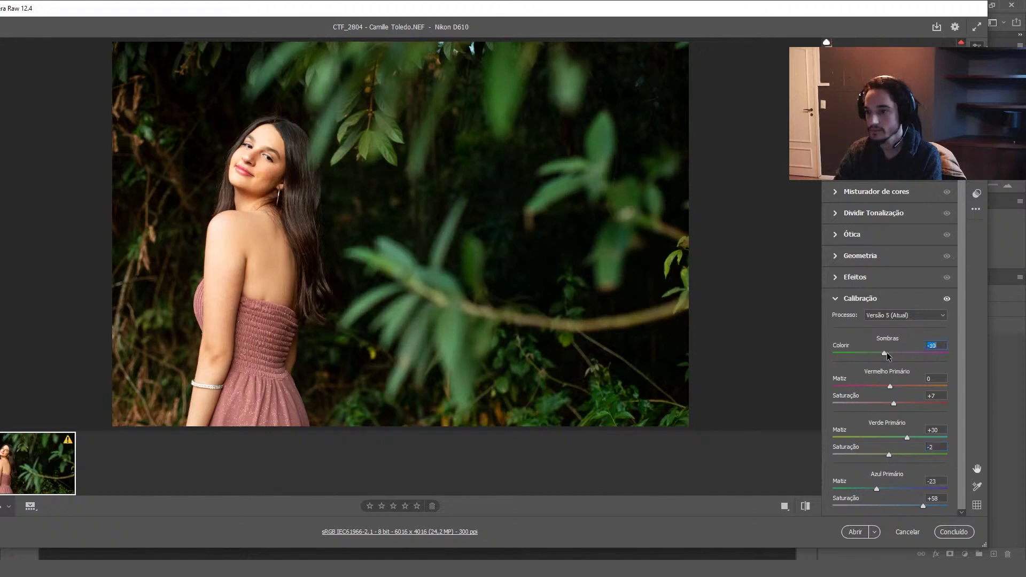
Open the HSL color mixer and shift the Greens hue to +25.
{"action": "left_click", "coordinate": [842, 297]}
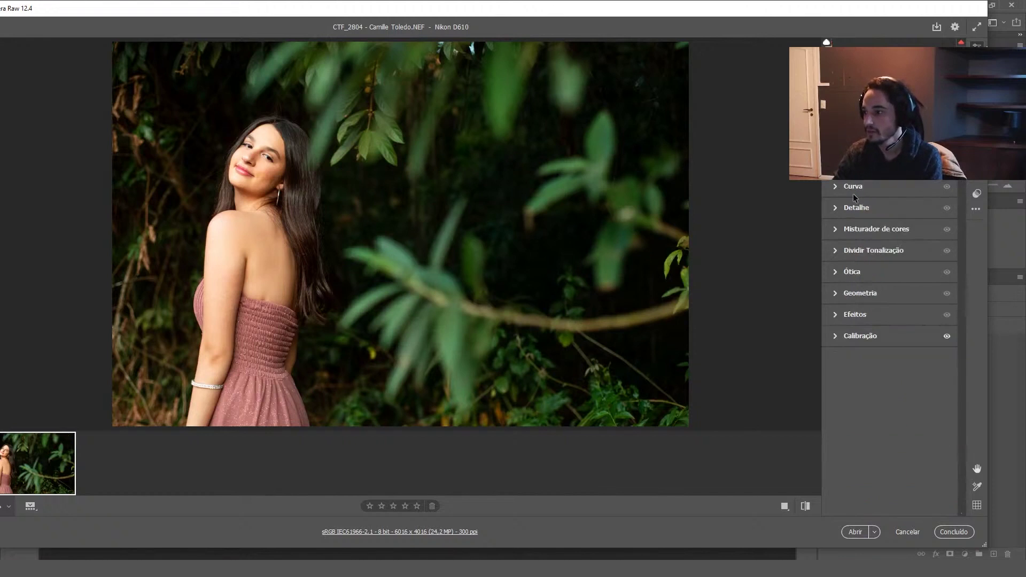
{"action": "left_click", "coordinate": [845, 230]}
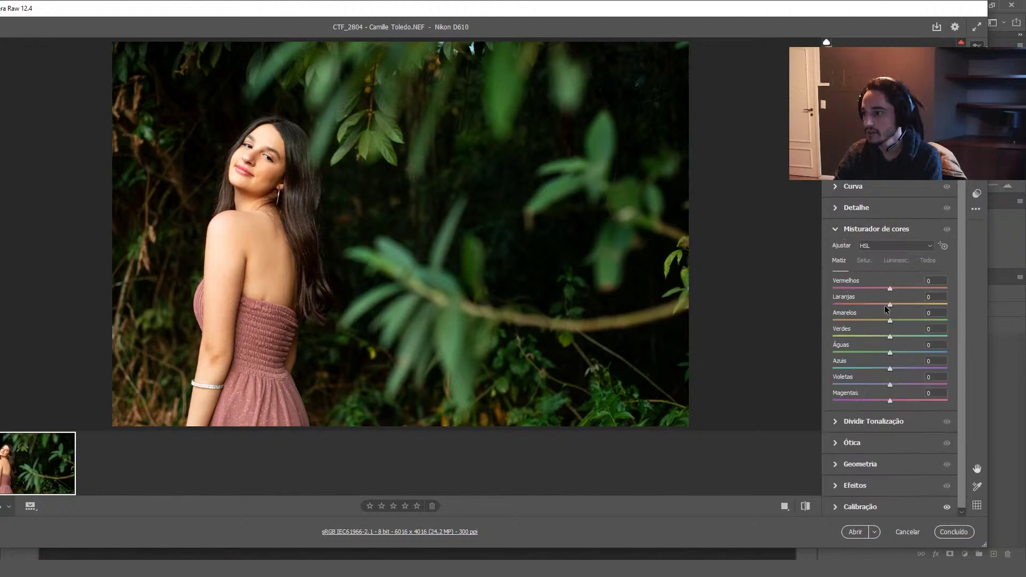
{"action": "left_click", "coordinate": [862, 261]}
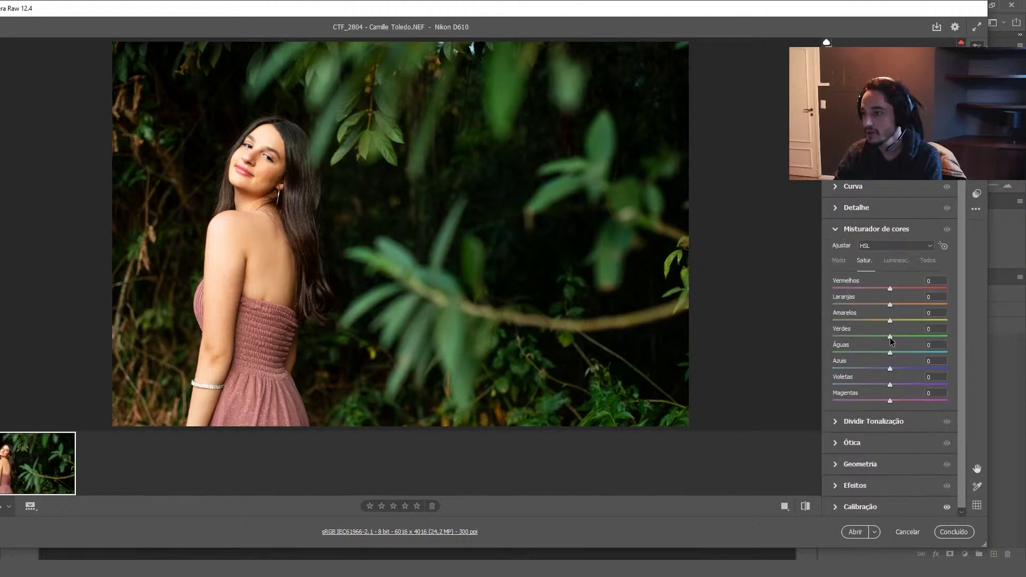
{"action": "left_click", "coordinate": [839, 262]}
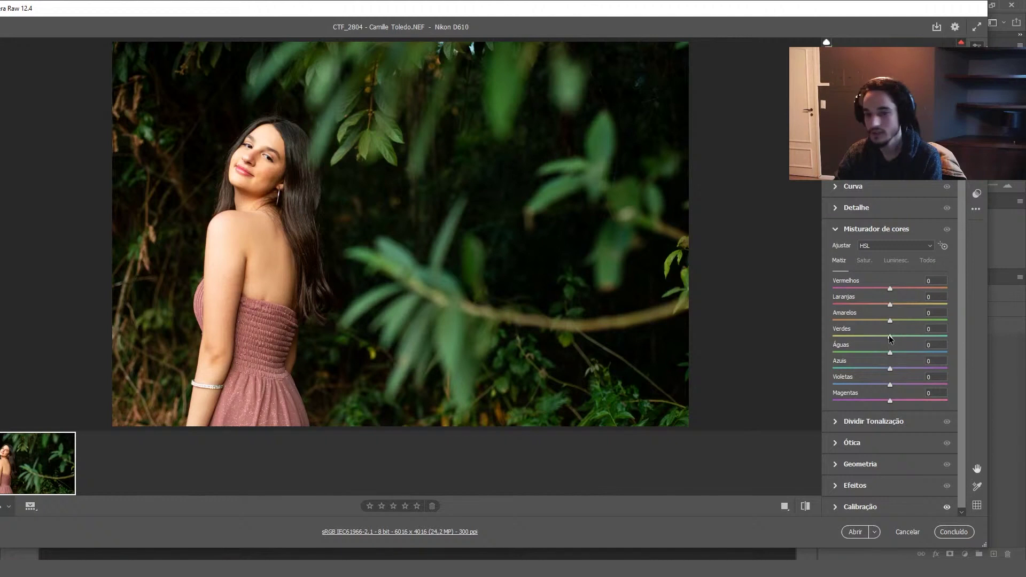
{"action": "left_click_drag", "start_coordinate": [890, 338], "coordinate": [905, 332]}
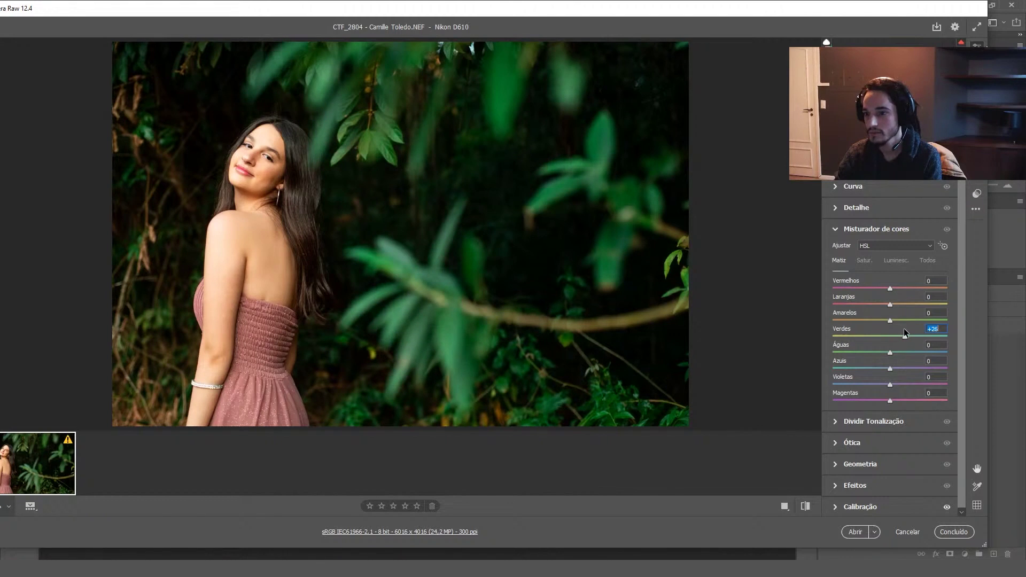
Set Greens saturation -12 and Magentas +4, reset Reds, and darken Greens luminance to -25.
{"action": "left_click", "coordinate": [866, 260]}
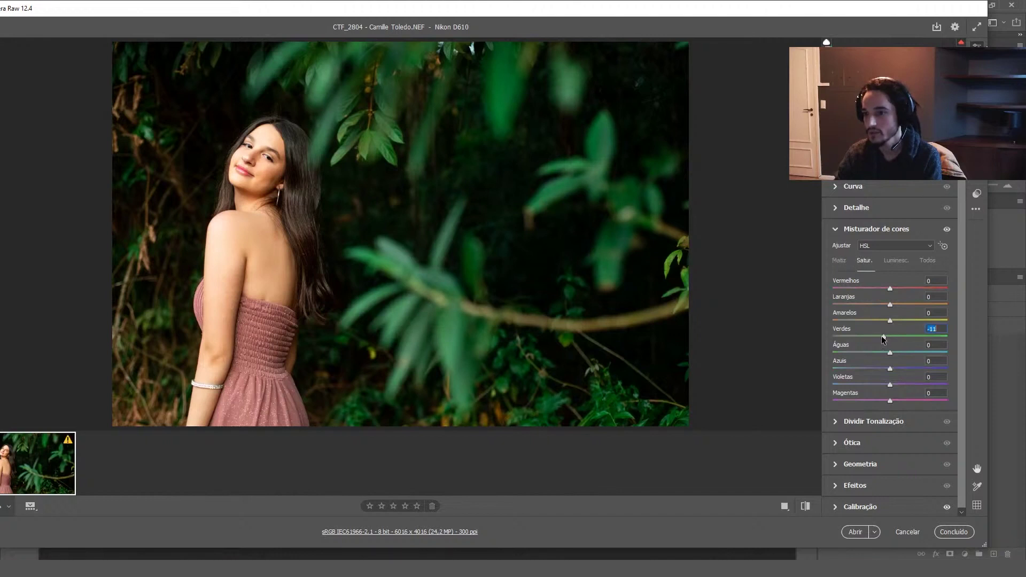
{"action": "left_click_drag", "start_coordinate": [882, 339], "coordinate": [880, 337]}
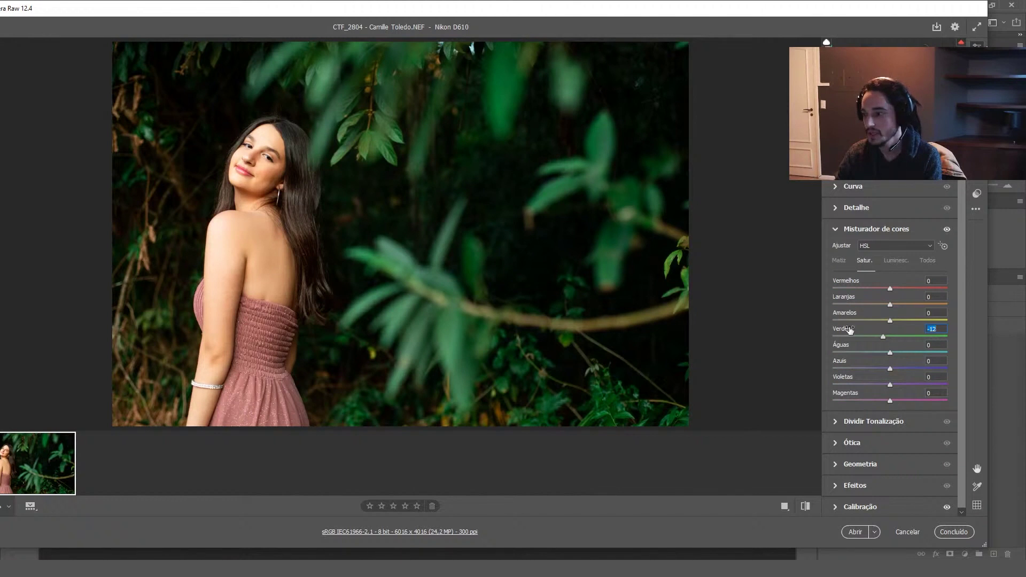
{"action": "left_click_drag", "start_coordinate": [890, 401], "coordinate": [883, 401]}
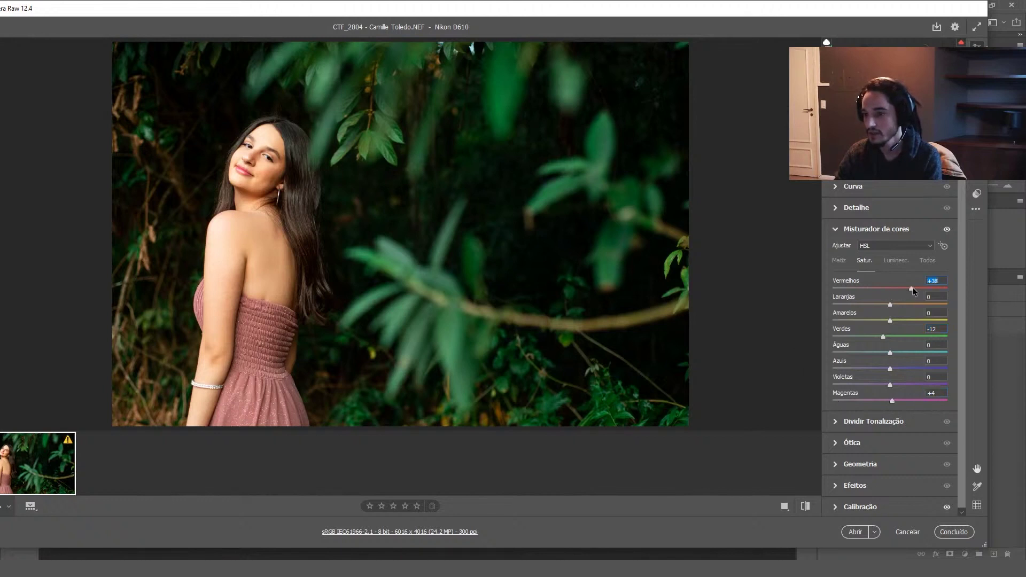
{"action": "double_click", "coordinate": [896, 291]}
{"action": "left_click", "coordinate": [896, 261]}
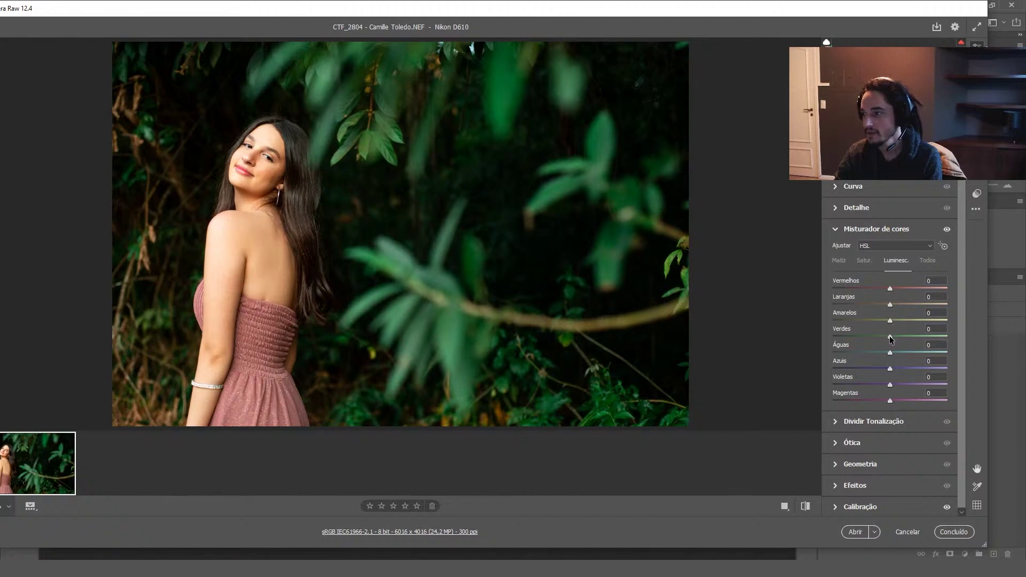
{"action": "mouse_move", "coordinate": [890, 337]}
{"action": "left_mouse_down"}
{"action": "mouse_move", "coordinate": [933, 337]}
{"action": "mouse_move", "coordinate": [829, 338]}
{"action": "mouse_move", "coordinate": [892, 340]}
{"action": "mouse_move", "coordinate": [876, 344]}
{"action": "left_mouse_up"}
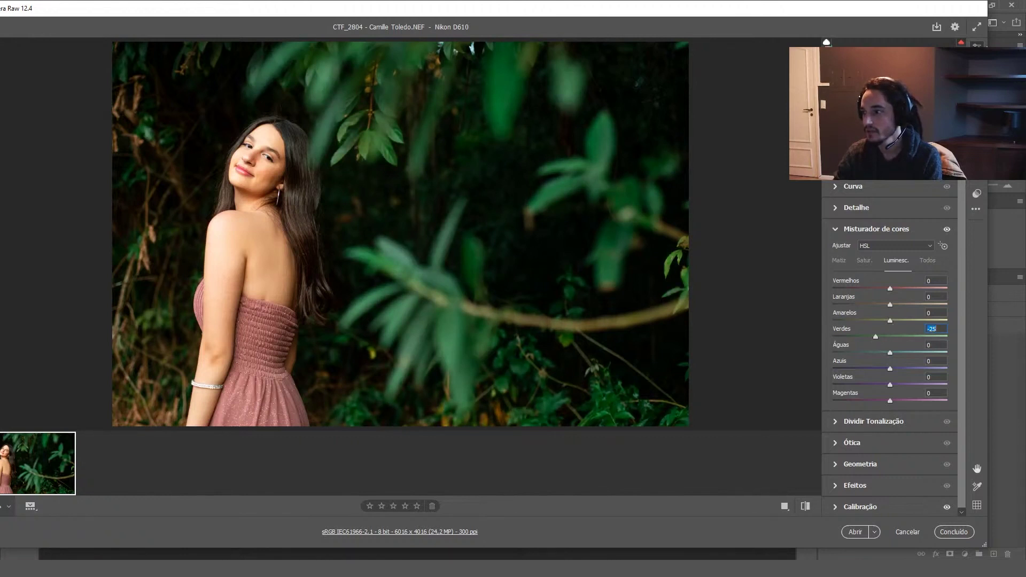
Back in Basic, lower Exposure to -1.20 and raise Blacks from -13 to +3.
{"action": "left_click", "coordinate": [877, 229]}
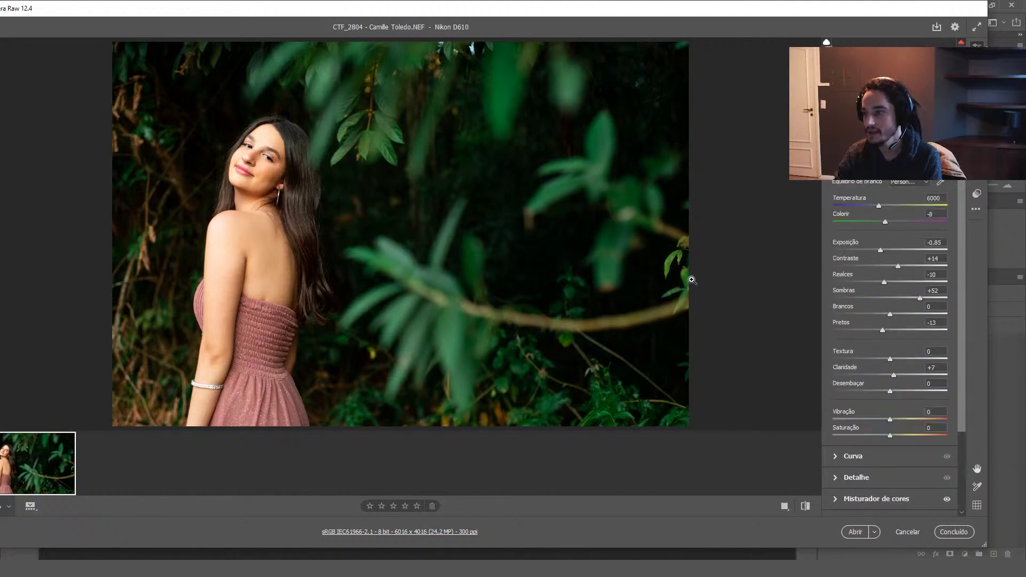
{"action": "left_click_drag", "start_coordinate": [880, 248], "coordinate": [875, 249]}
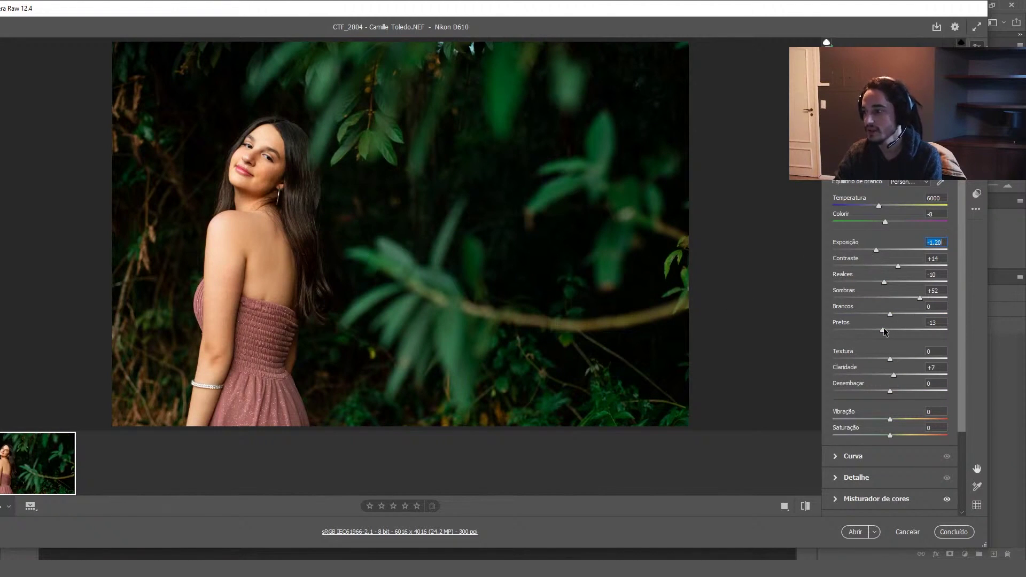
{"action": "left_click_drag", "start_coordinate": [883, 330], "coordinate": [890, 332]}
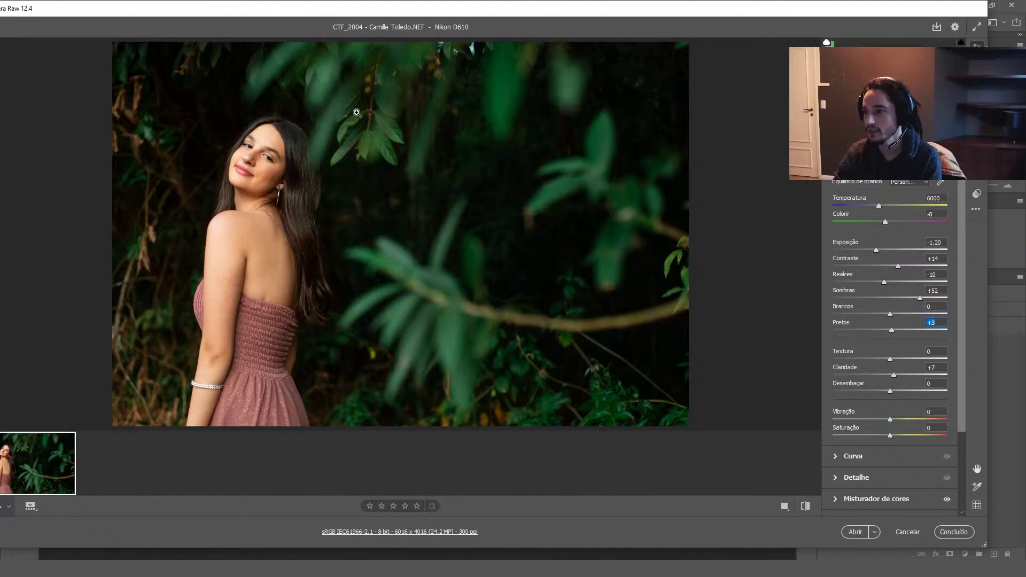
Crop tighter around the girl and leaves to 5187 × 3463, positioning her higher.
{"action": "key", "text": "c"}
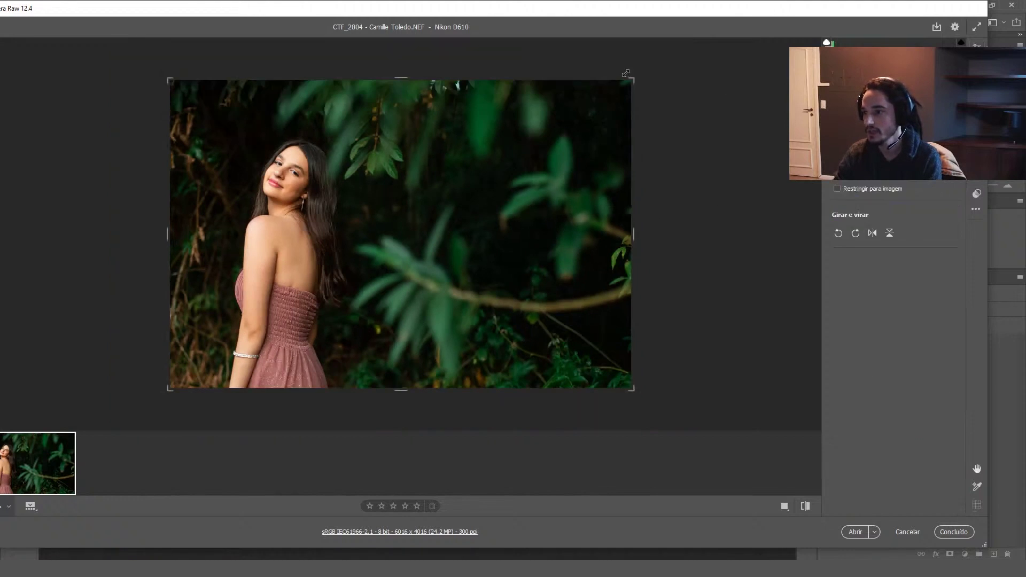
{"action": "left_click_drag", "start_coordinate": [633, 78], "coordinate": [617, 74]}
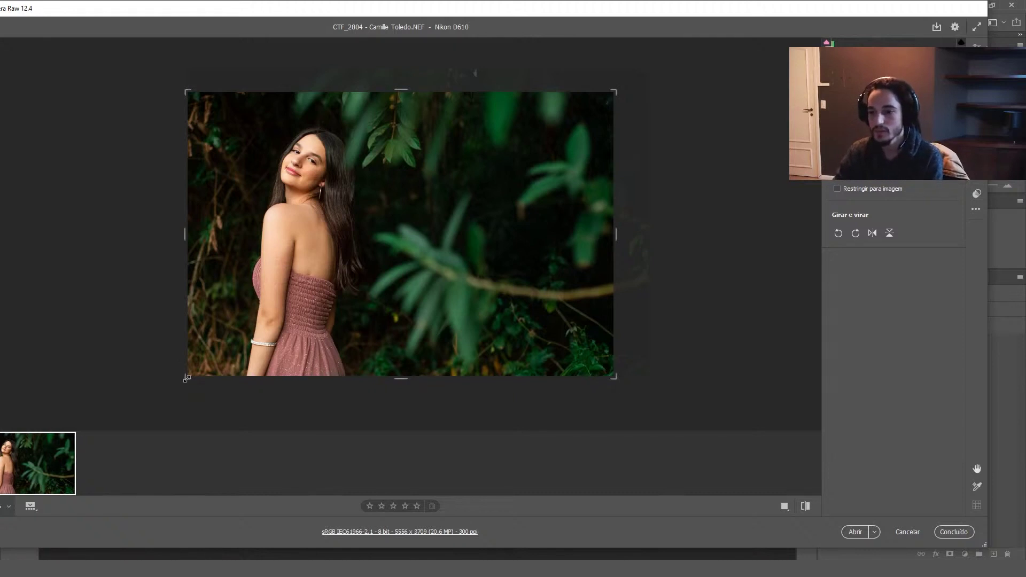
{"action": "mouse_move", "coordinate": [167, 397]}
{"action": "left_mouse_down"}
{"action": "mouse_move", "coordinate": [213, 355]}
{"action": "mouse_move", "coordinate": [205, 361]}
{"action": "left_mouse_up"}
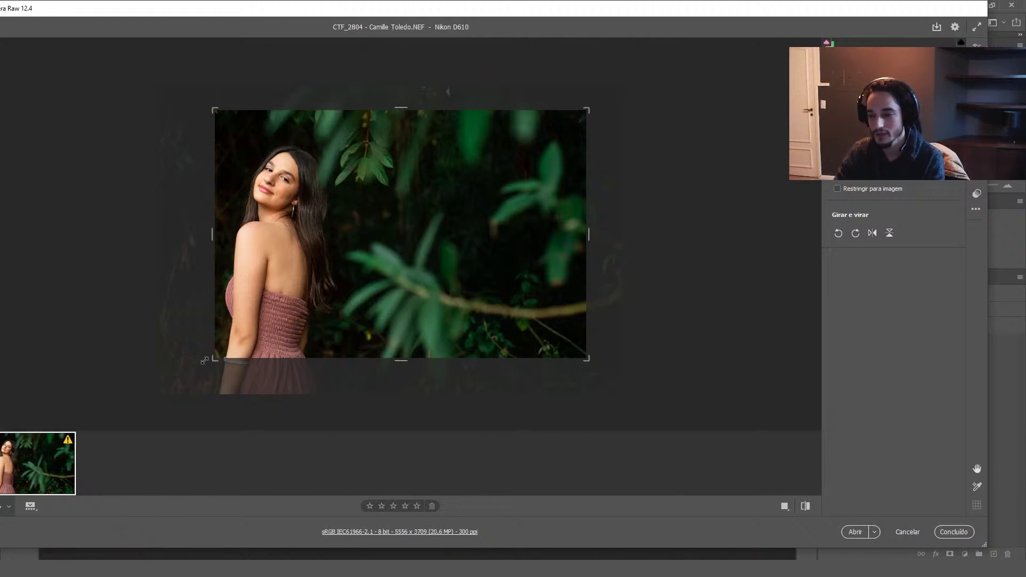
{"action": "left_click_drag", "start_coordinate": [204, 360], "coordinate": [207, 352]}
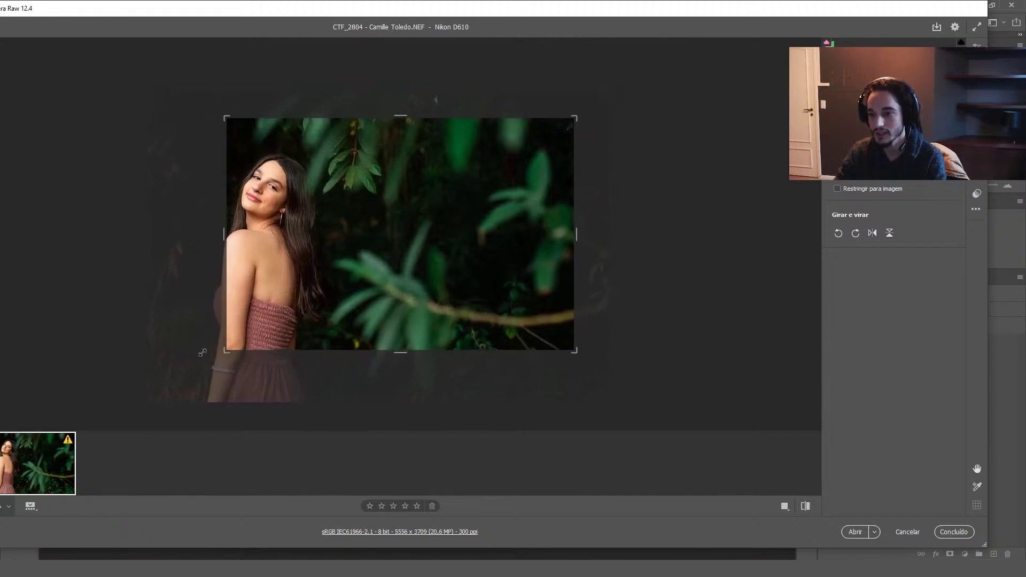
{"action": "left_click_drag", "start_coordinate": [330, 311], "coordinate": [407, 300]}
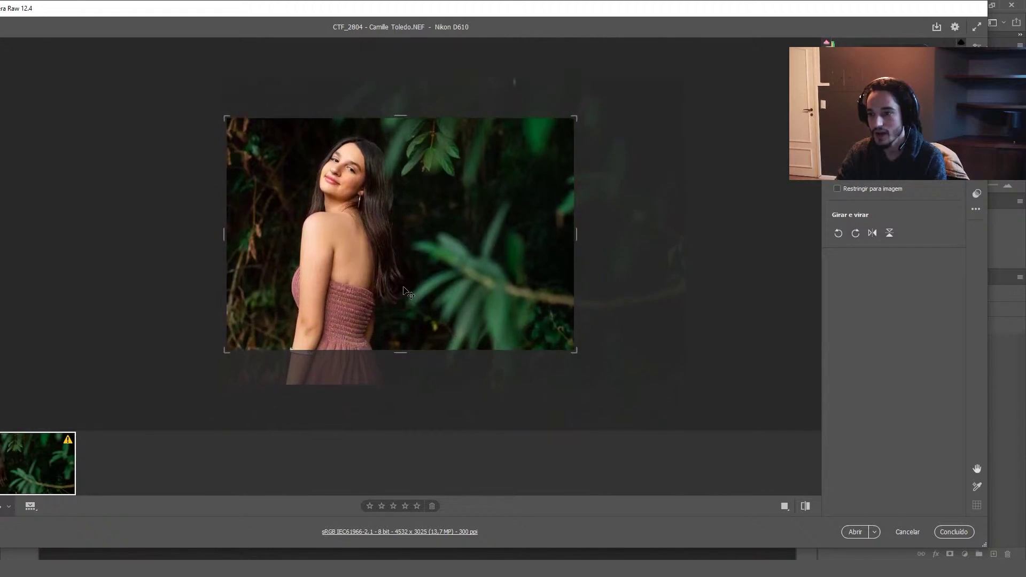
{"action": "left_click_drag", "start_coordinate": [407, 300], "coordinate": [400, 277]}
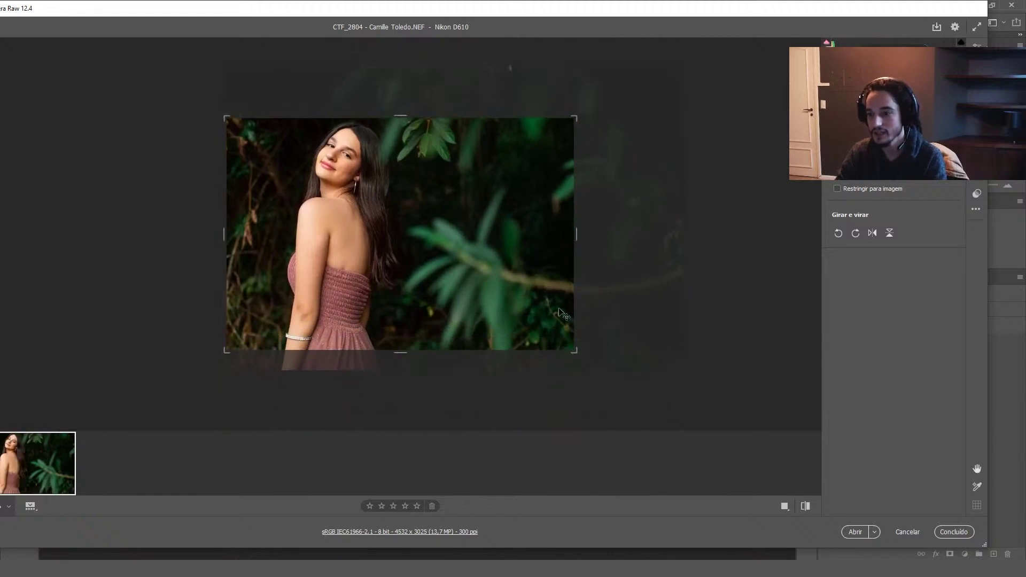
{"action": "left_click_drag", "start_coordinate": [576, 235], "coordinate": [601, 237]}
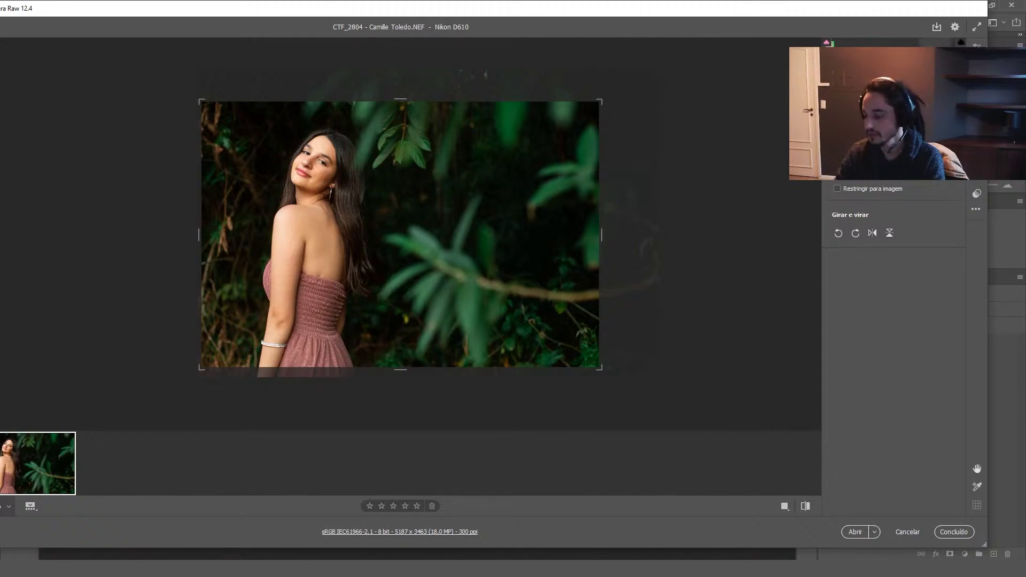
Commit the crop, review the framing once more, and return to the adjustment sliders.
{"action": "key", "text": "Return"}
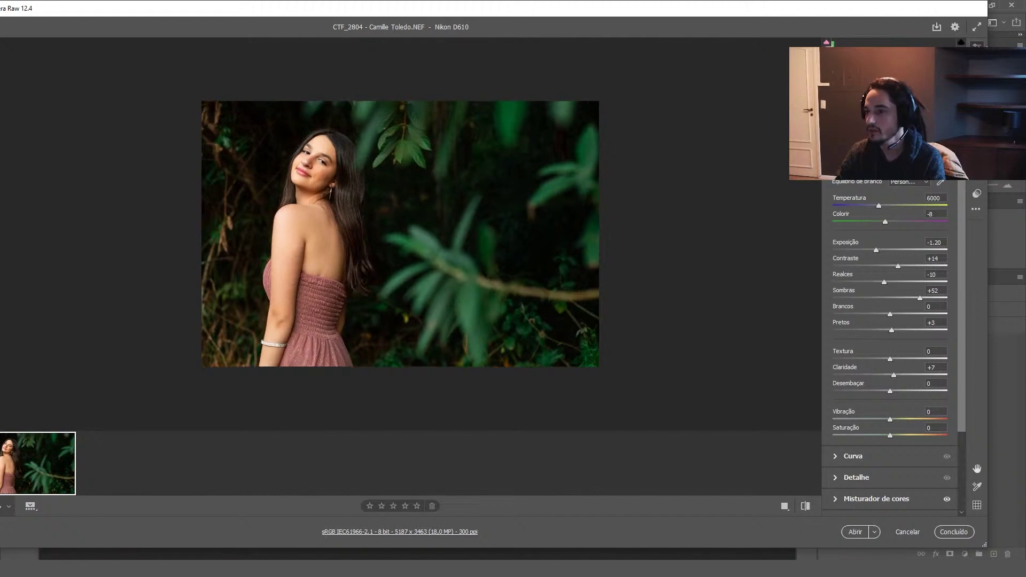
{"action": "key", "text": "c"}
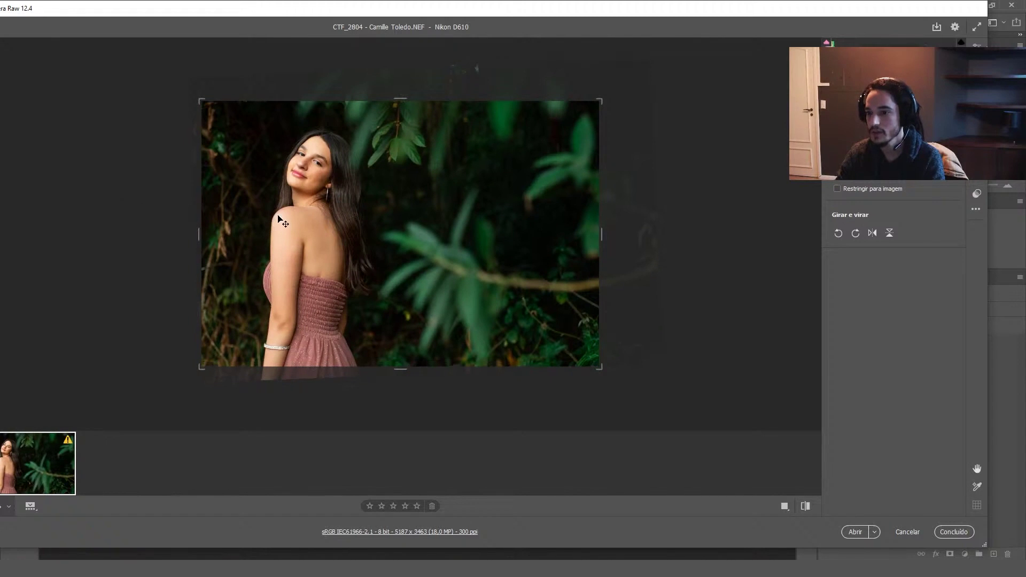
{"action": "key", "text": "Return"}
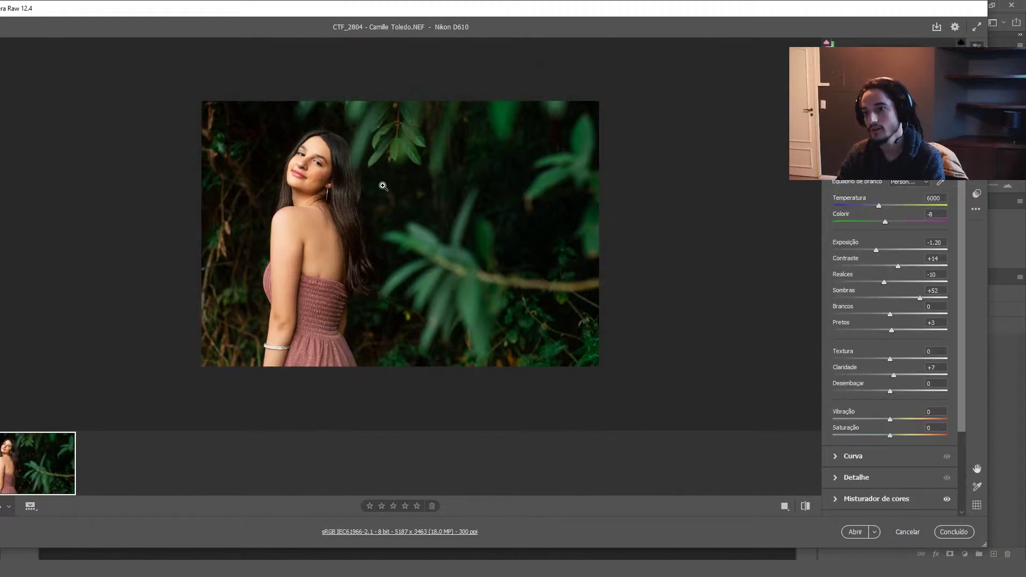